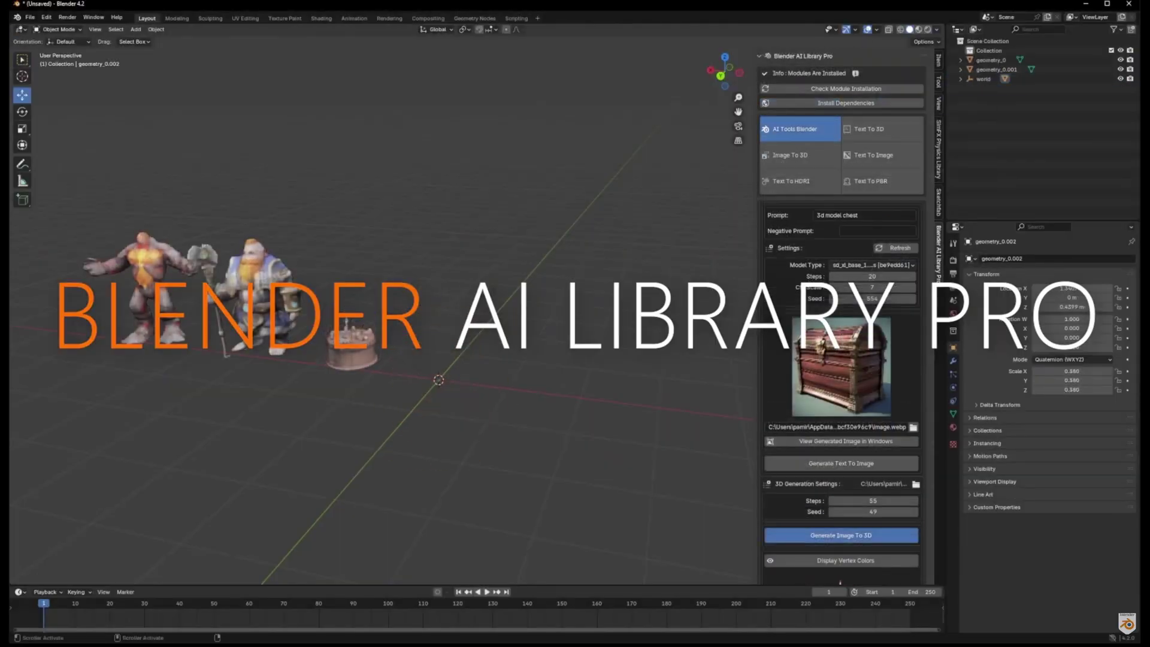
Step: Move the chest model along Z, then generate the bakery 3D model and drag it right
key(g)
key(z)
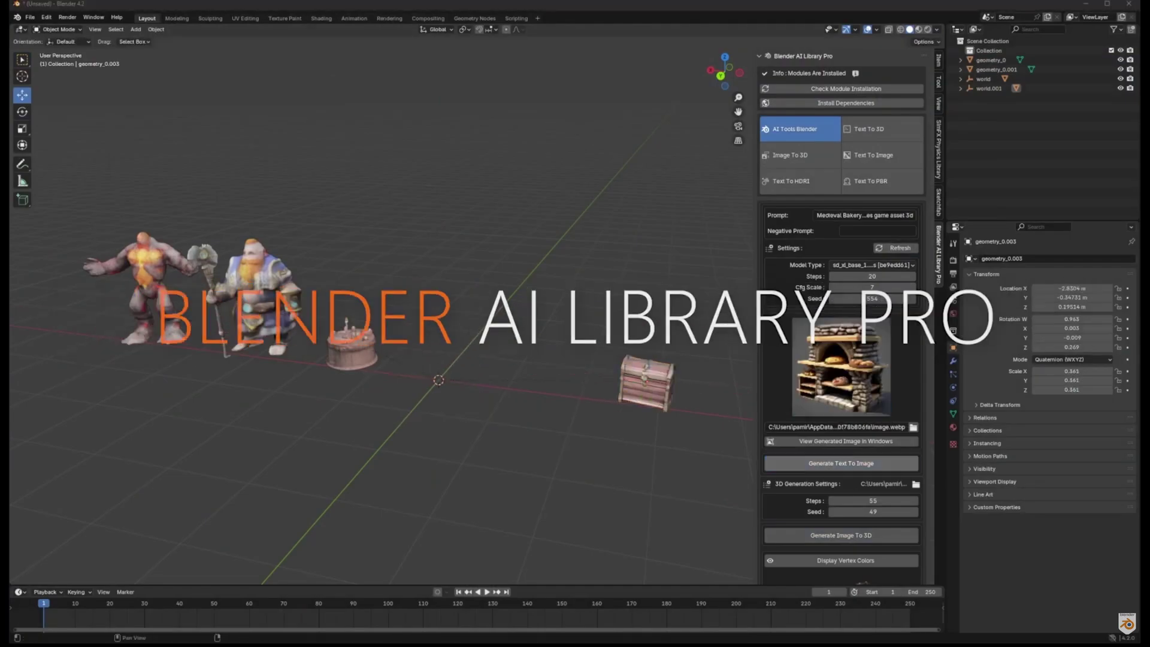
click(841, 534)
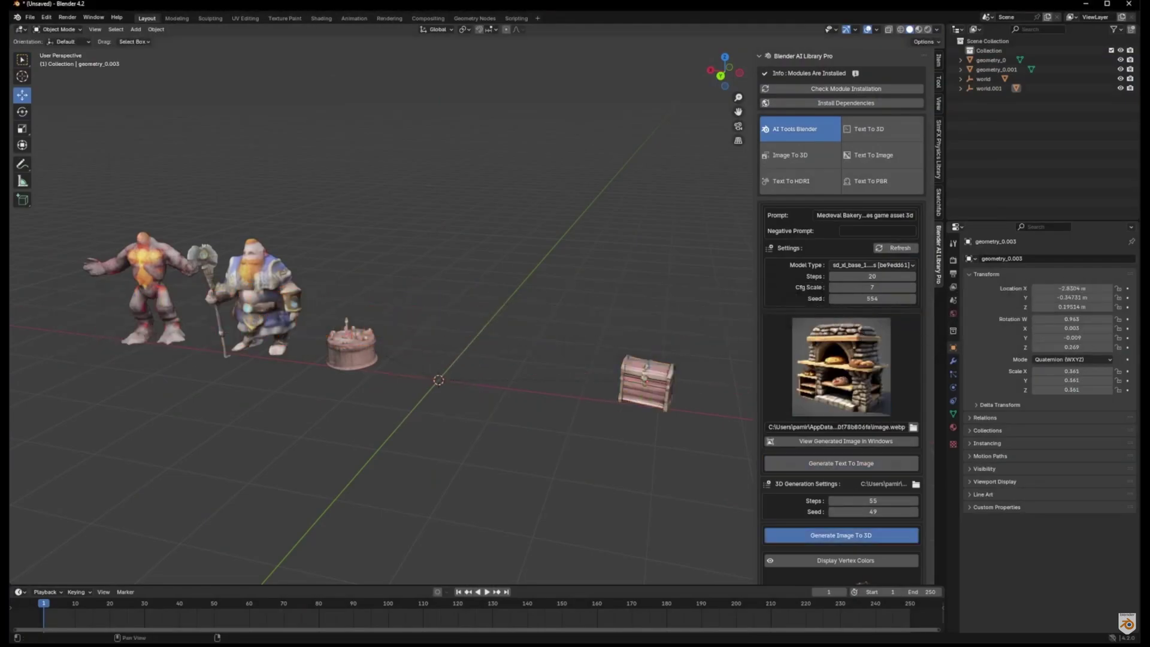
drag(478, 368, 595, 345)
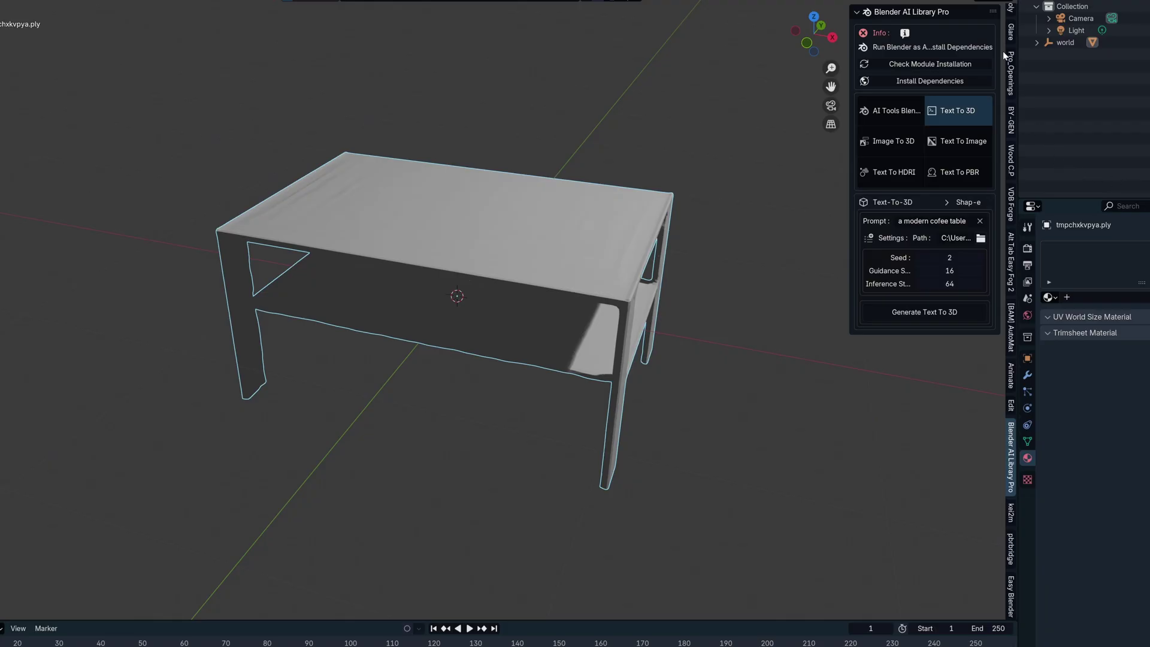
Step: Change the Render Engine in Render Properties from EEVEE to Cycles
click(1026, 247)
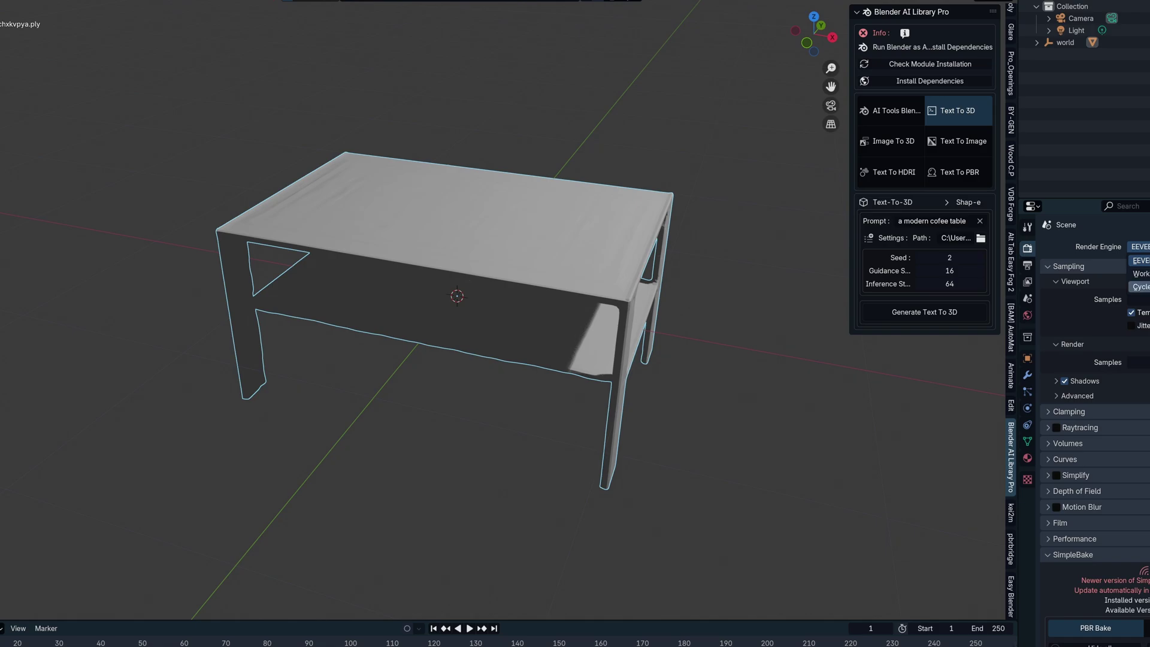
click(1140, 286)
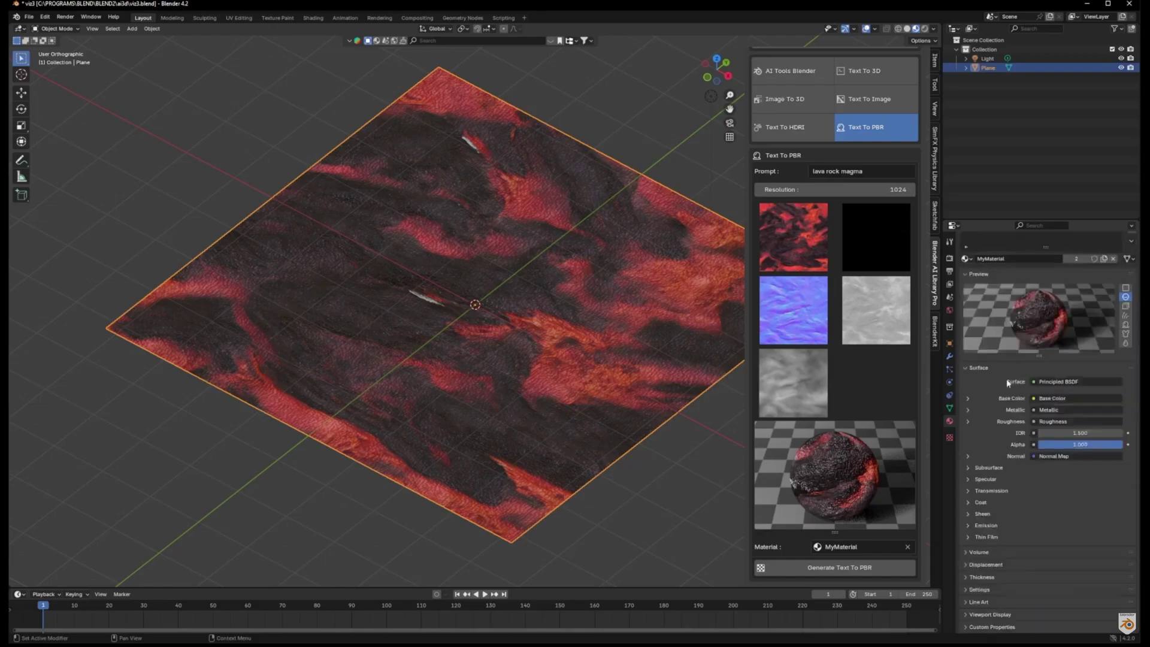
Step: Set the lava material's displacement to Object Space
scroll(984, 573, down, 2)
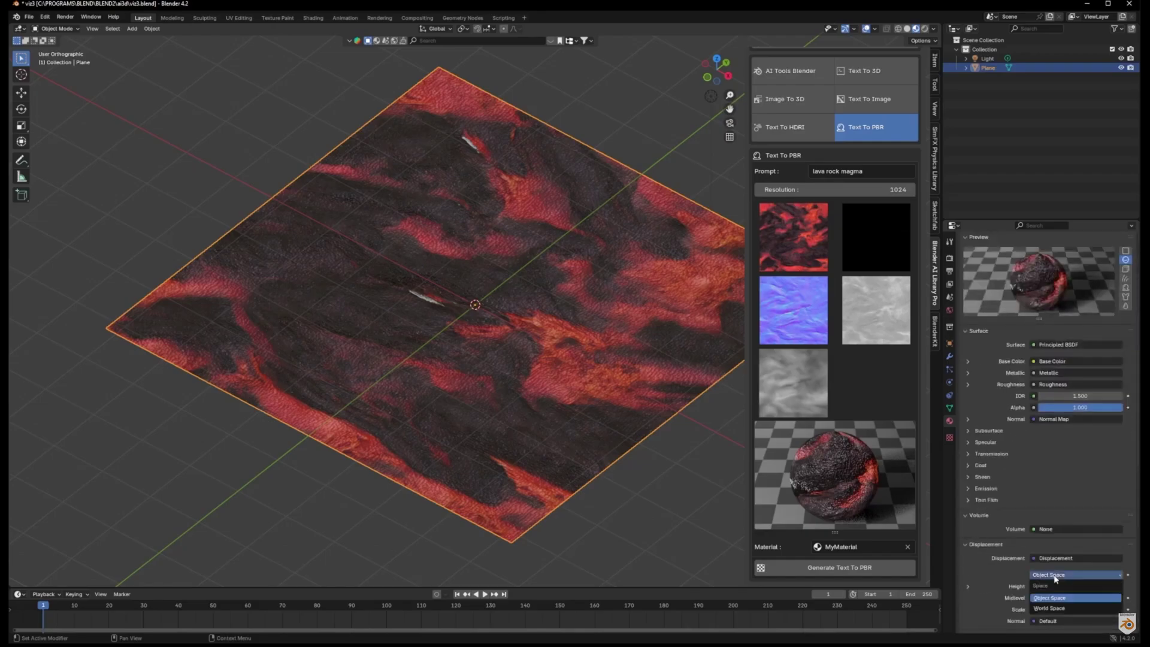
click(1055, 576)
ctrl+click(980, 430)
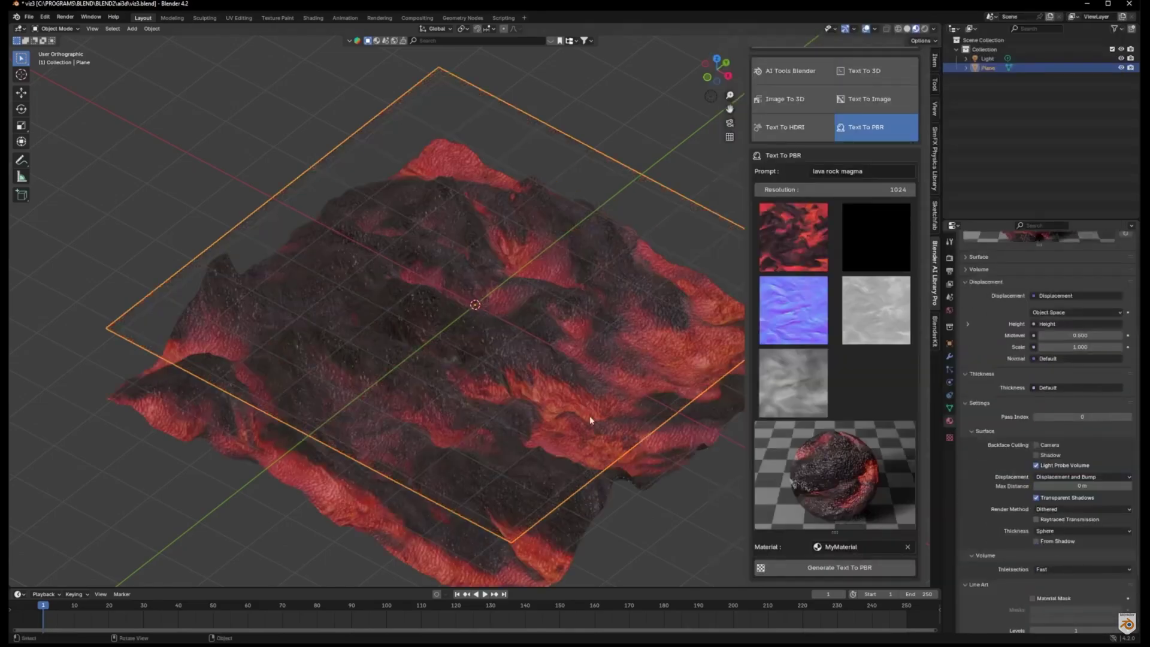
Step: Add a Subdivision modifier to the plane, then bring up the Blender 4.2 shortcut's options
scroll(586, 413, down, 4)
click(949, 356)
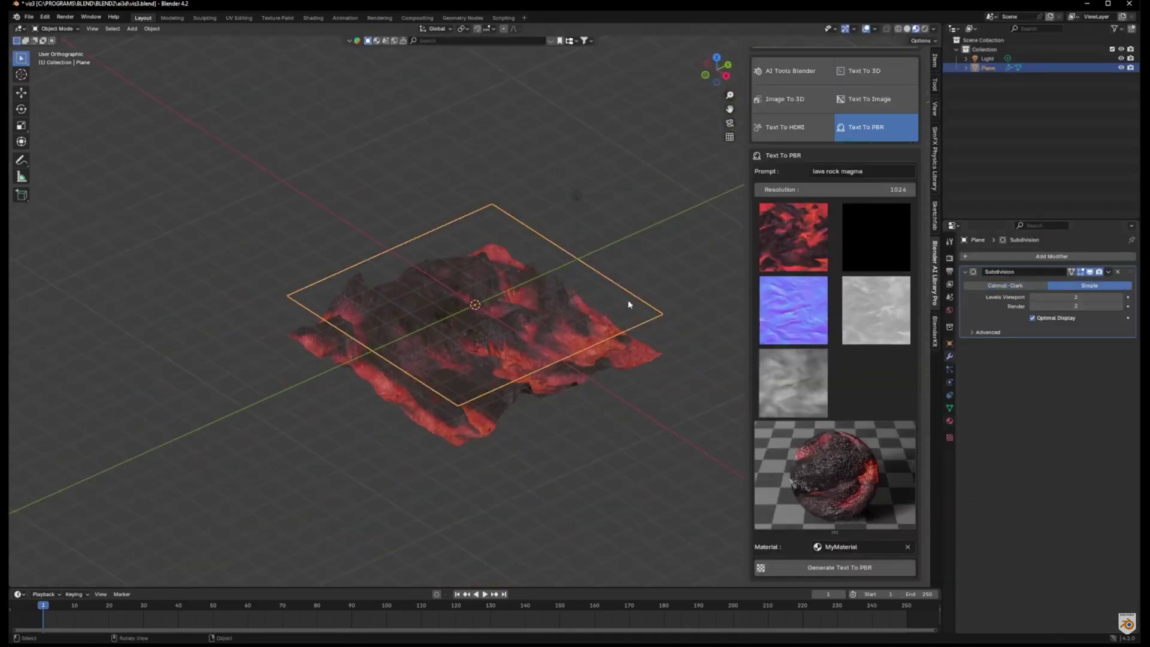
mouse_move(628, 304)
middle_down()
mouse_move(559, 367)
mouse_move(636, 303)
middle_up()
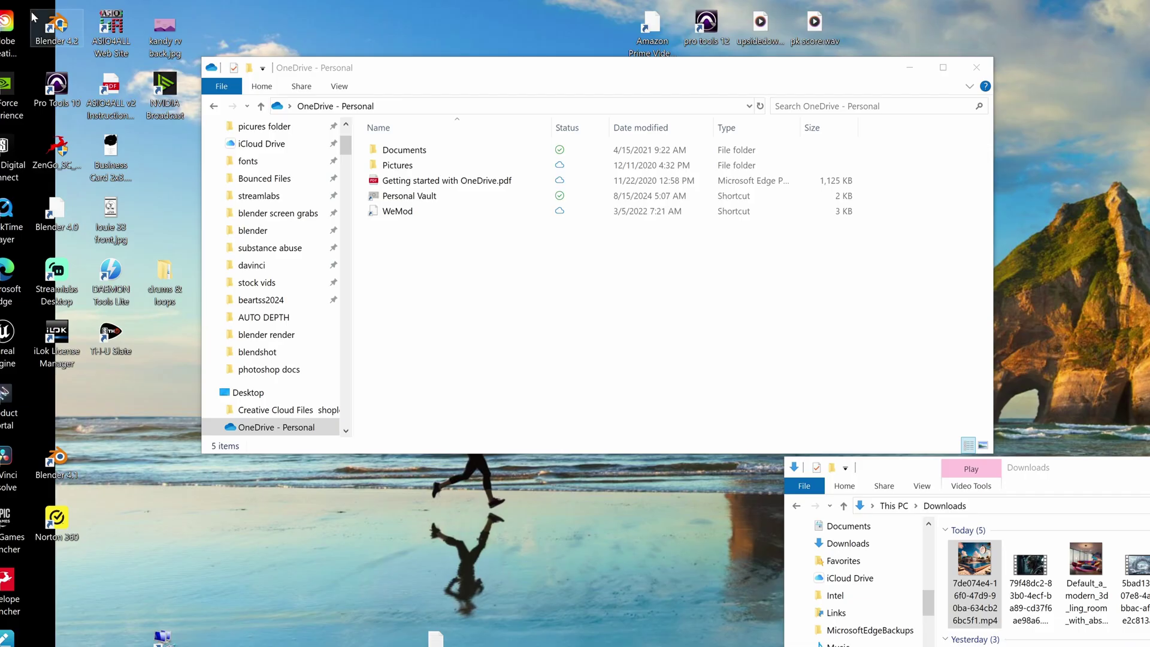
right_click(50, 41)
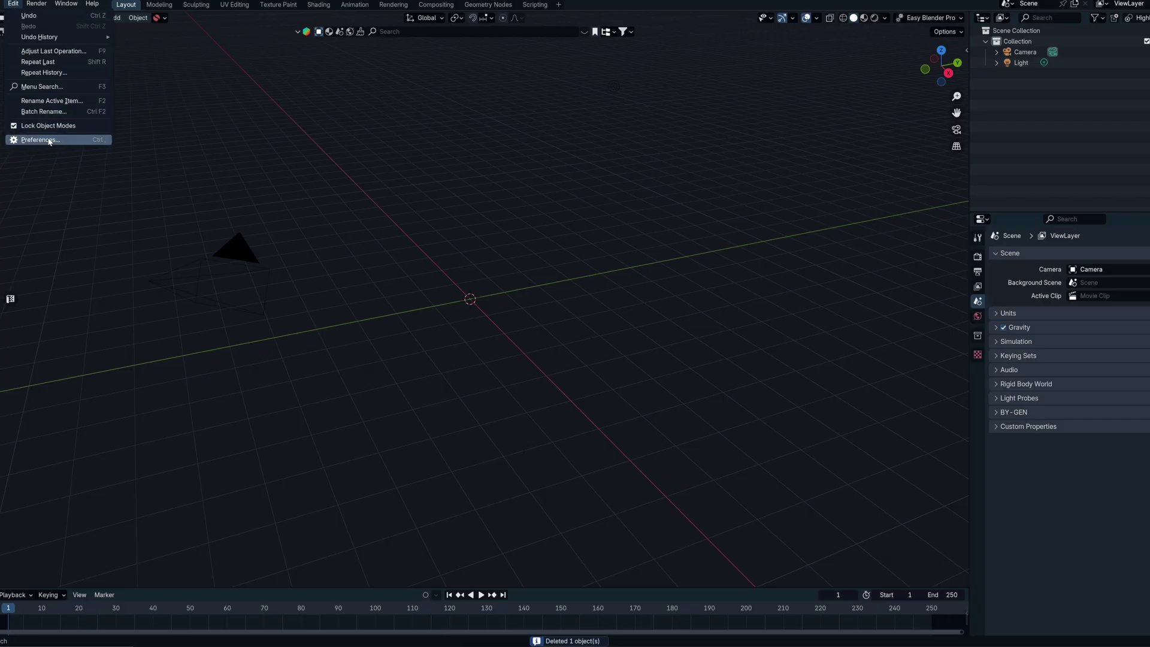
Step: Install blender_ai_library_pro_1.1.4.zip from disk via Add-ons preferences, check its entry, and close Preferences
click(49, 141)
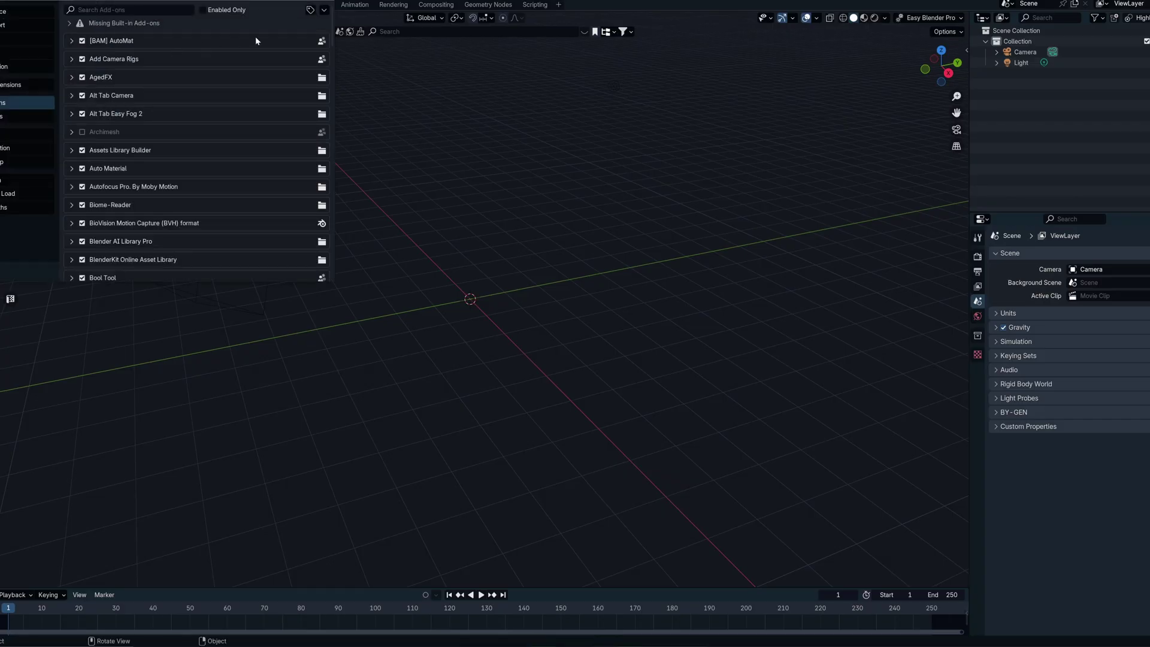
click(296, 37)
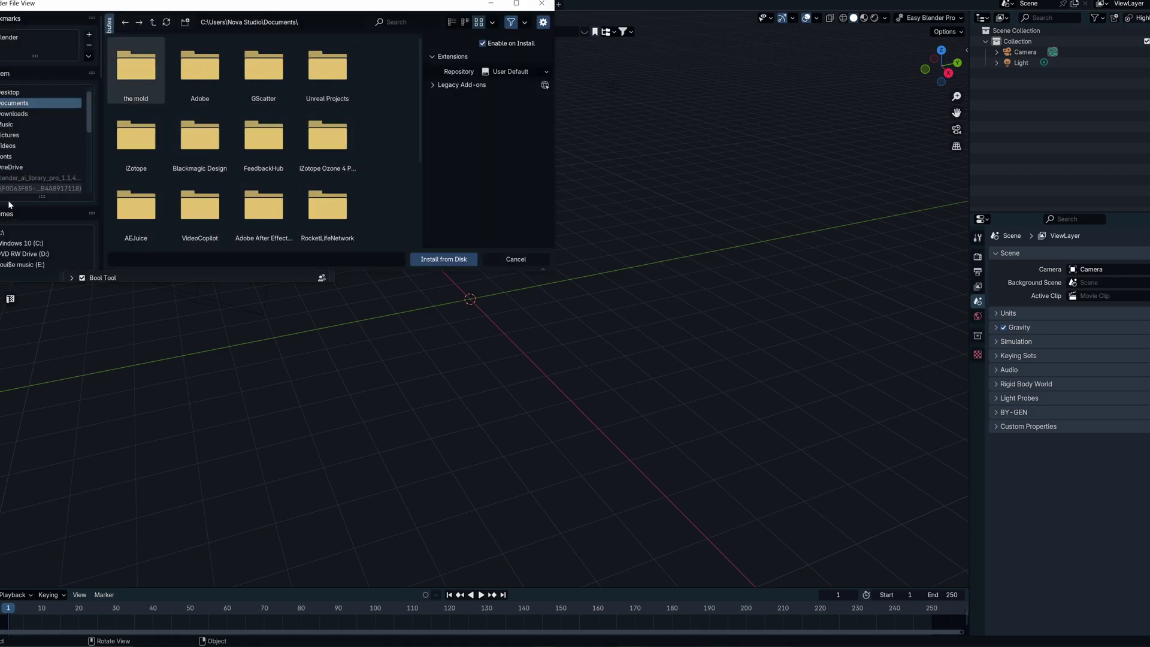
click(256, 153)
click(423, 259)
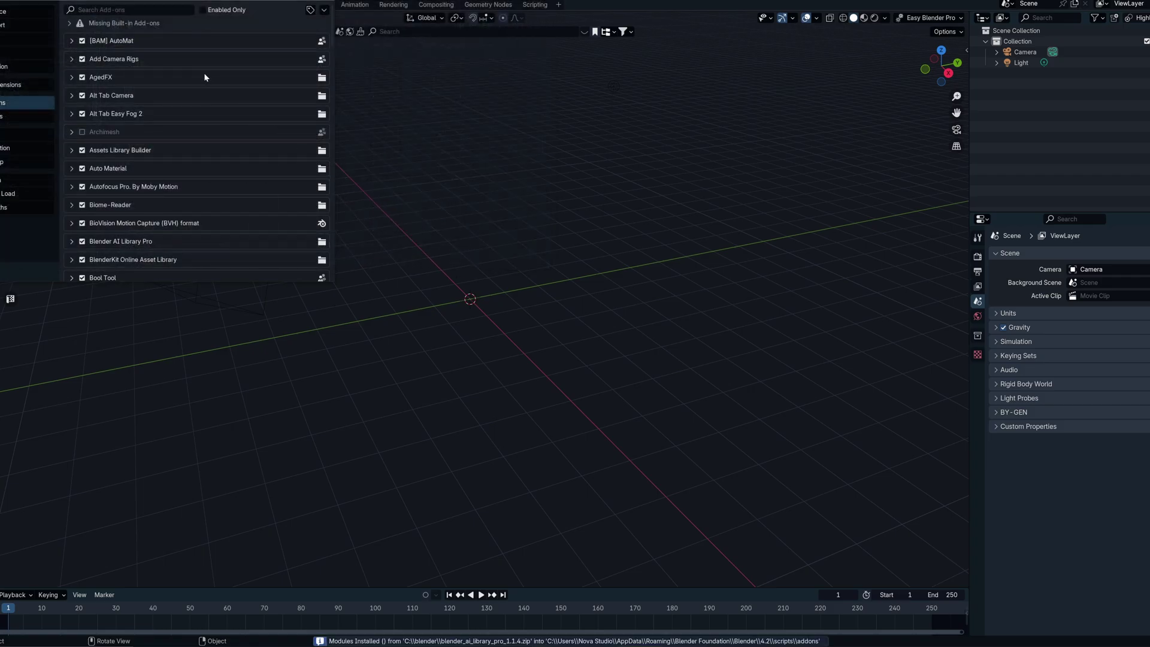
click(70, 176)
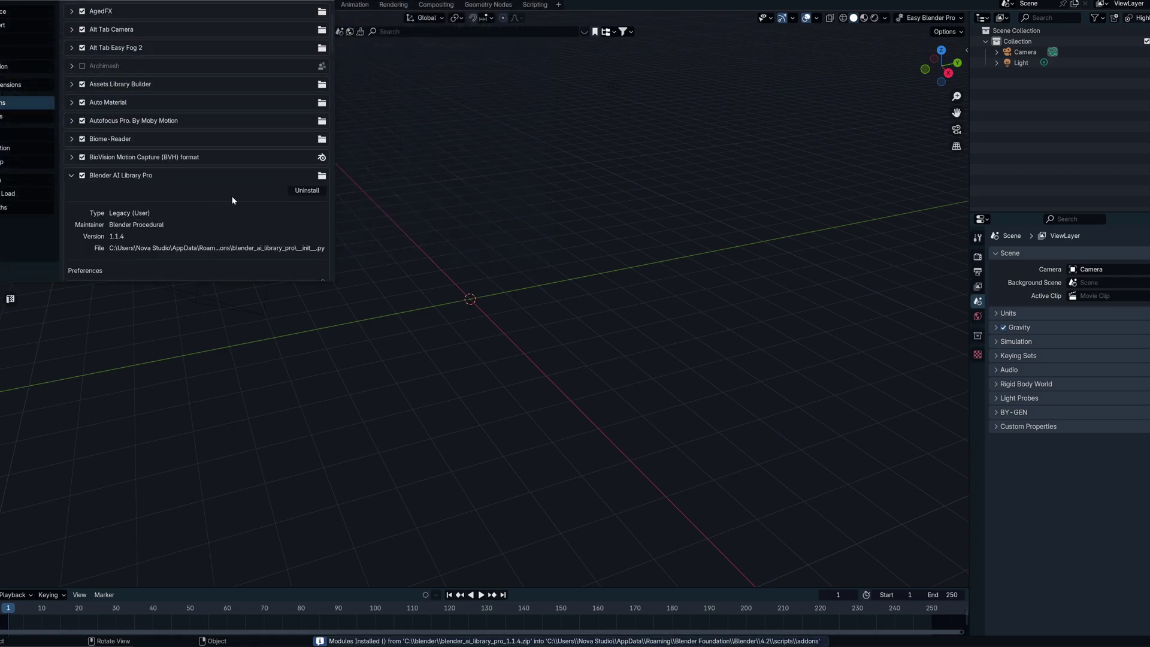
scroll(197, 201, down, 4)
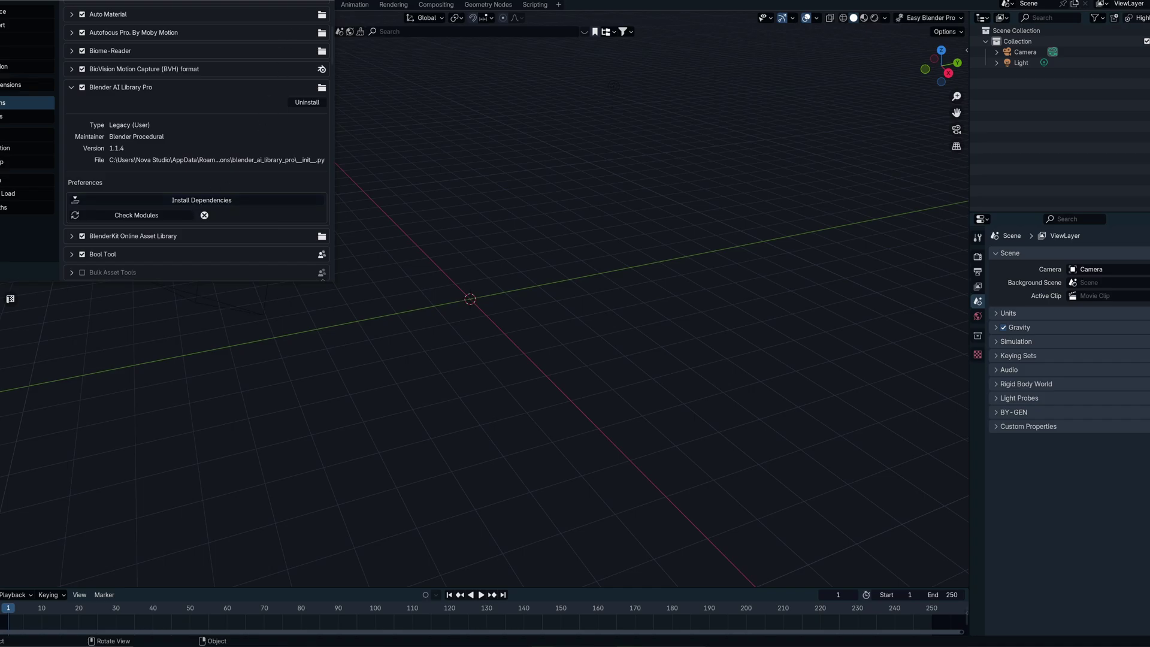
click(91, 337)
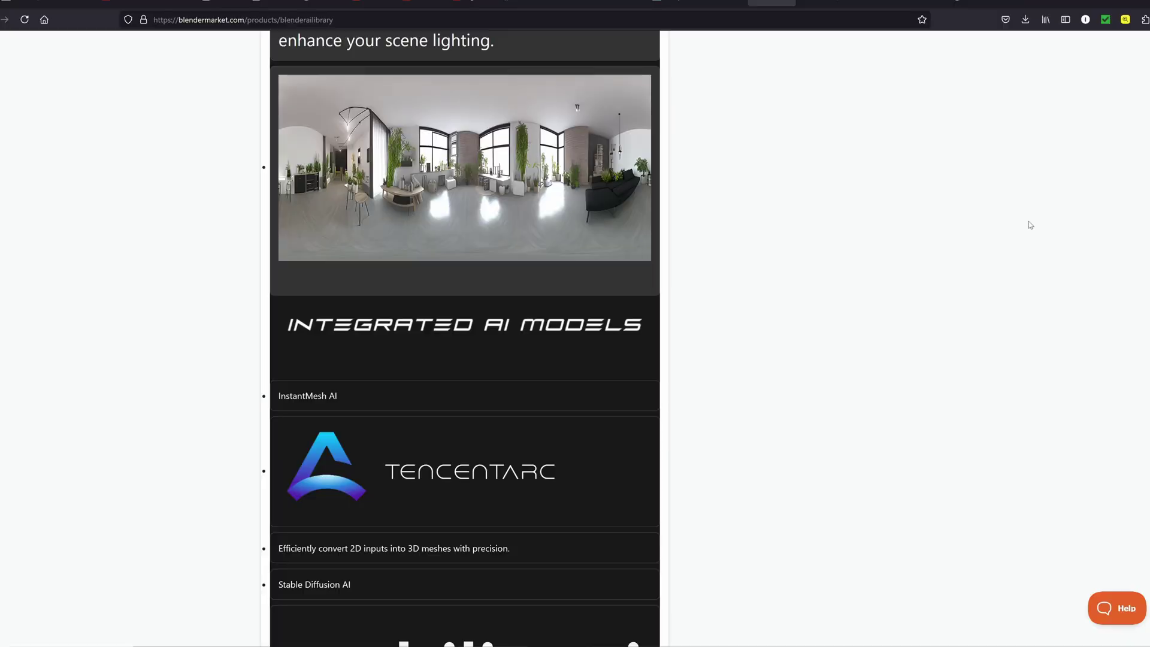
Step: Scroll the AI Library Pro product page down to its Installation Steps section
scroll(1030, 225, down, 5)
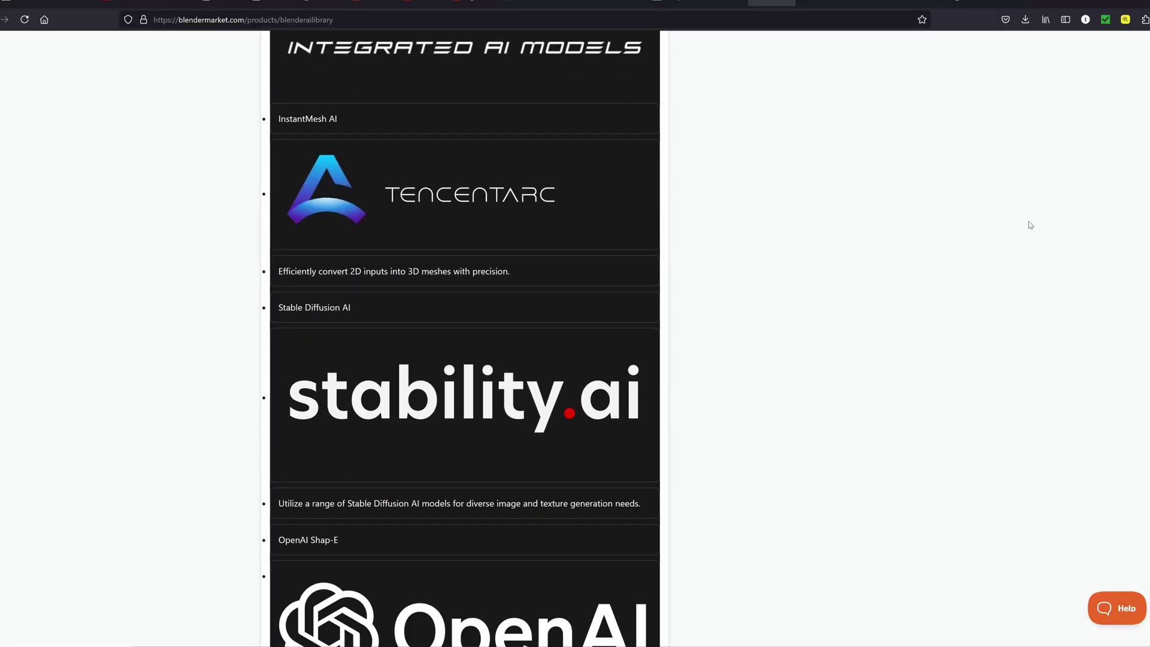
scroll(1029, 225, down, 7)
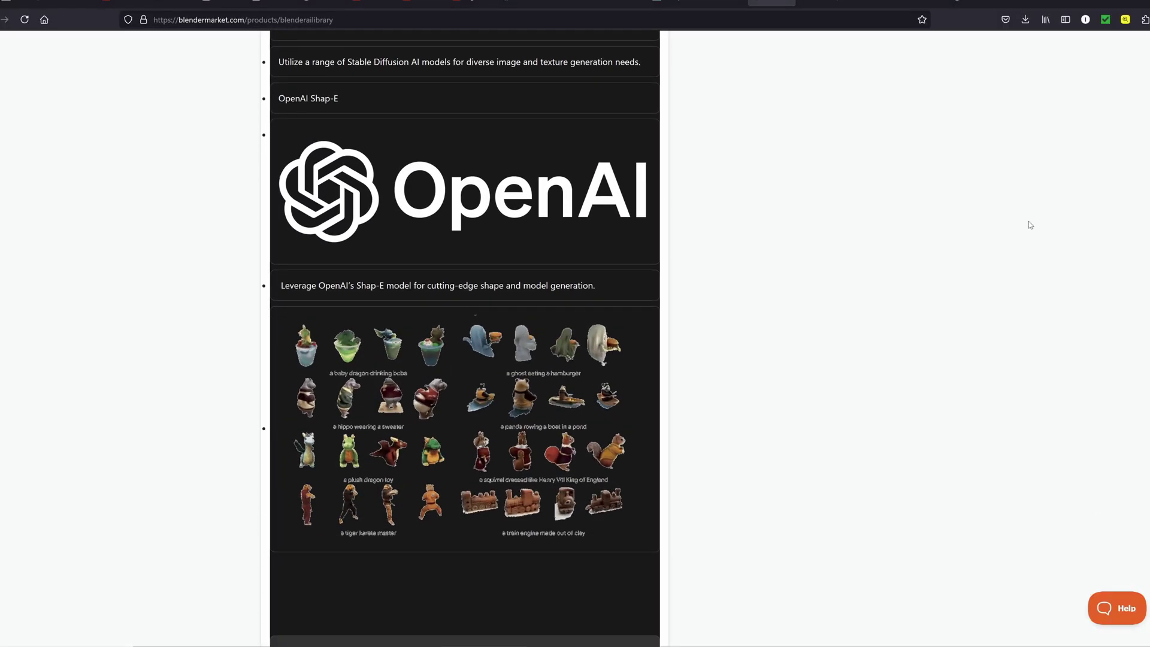
scroll(1029, 225, down, 6)
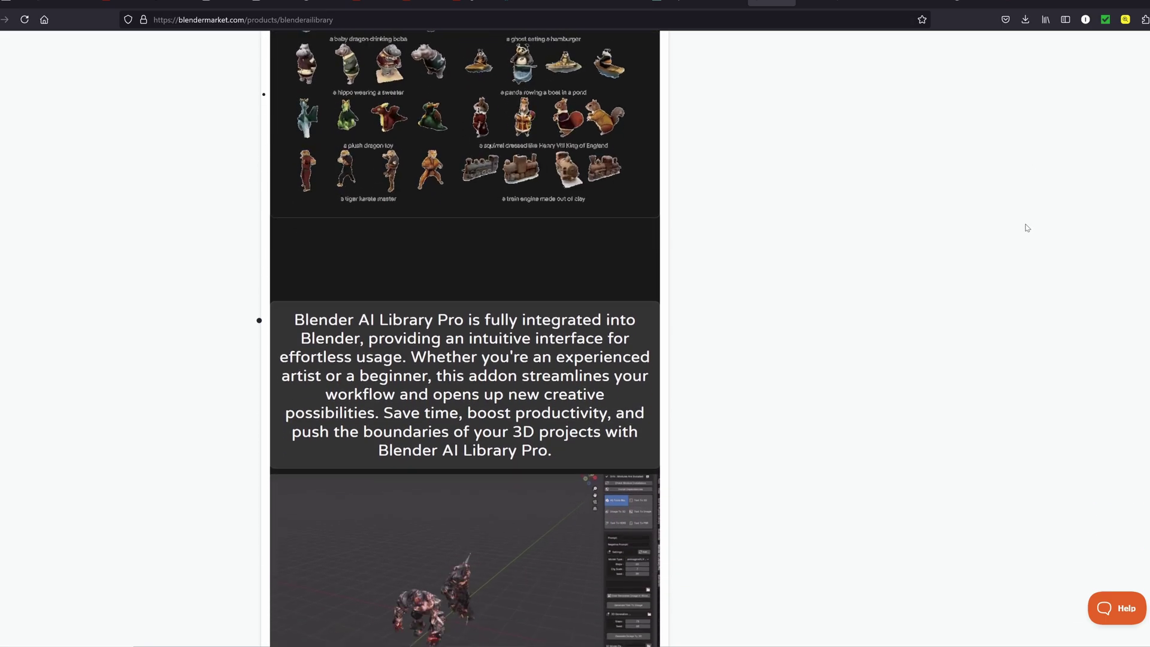
scroll(1026, 228, down, 7)
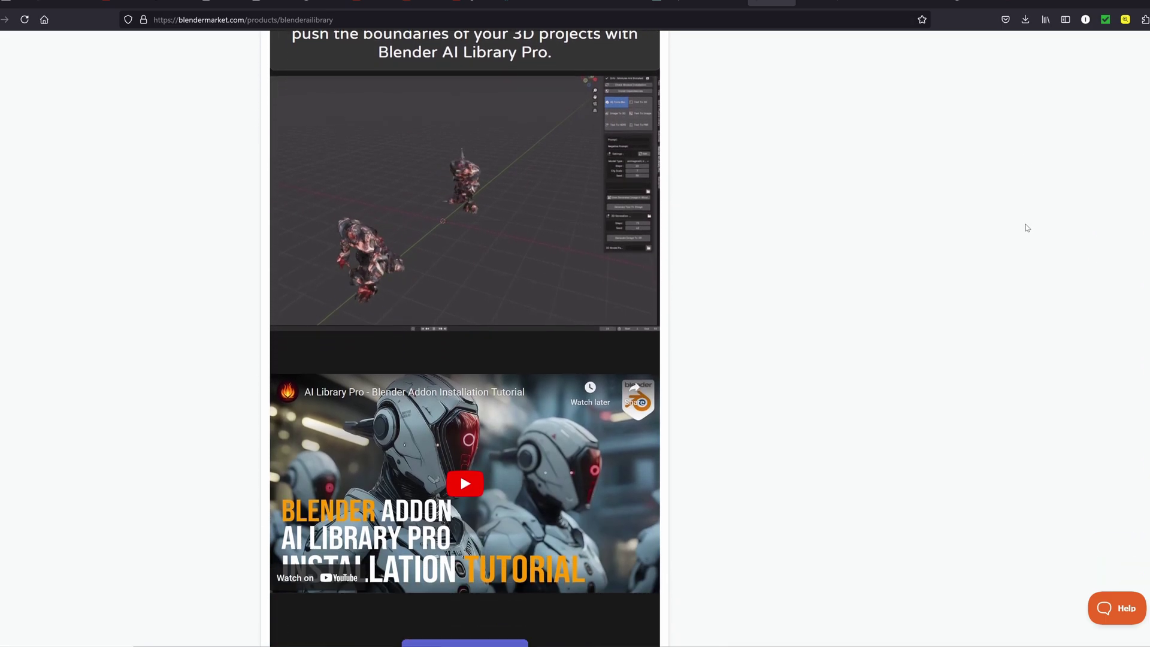
scroll(1027, 228, down, 7)
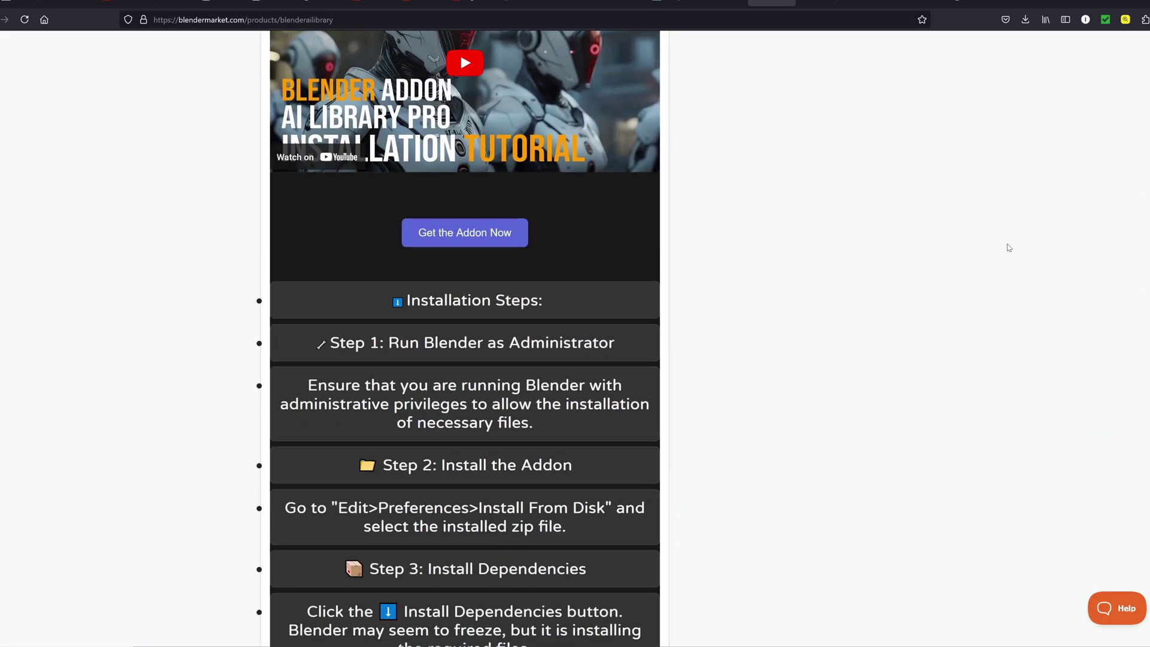
scroll(1008, 247, down, 3)
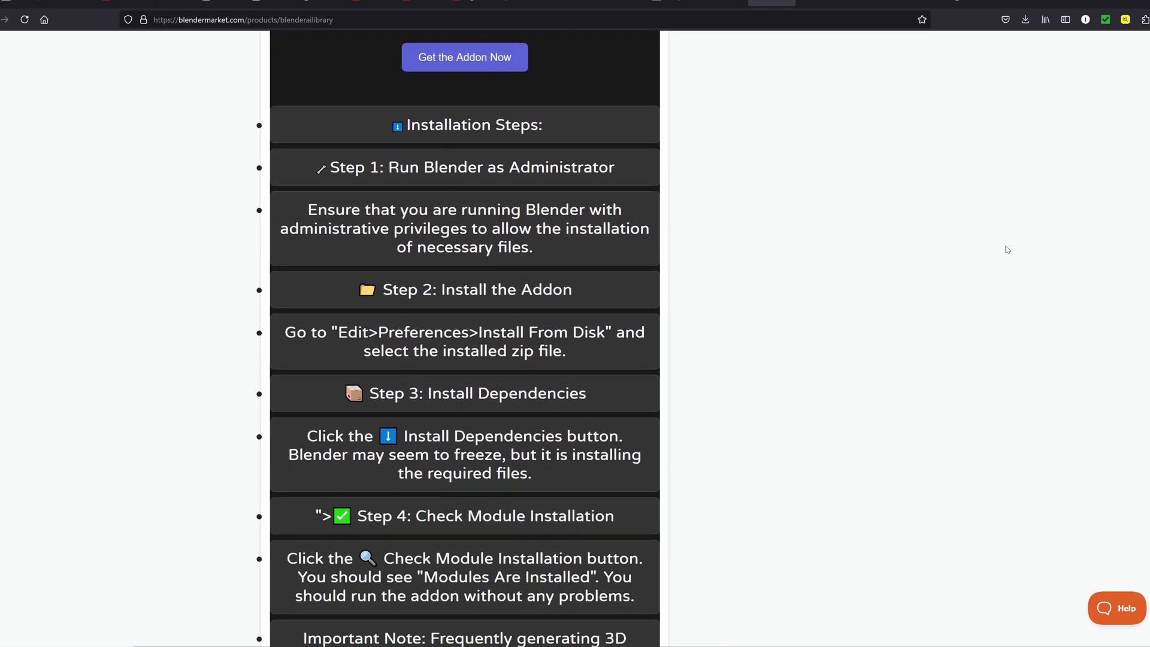
scroll(1007, 249, down, 1)
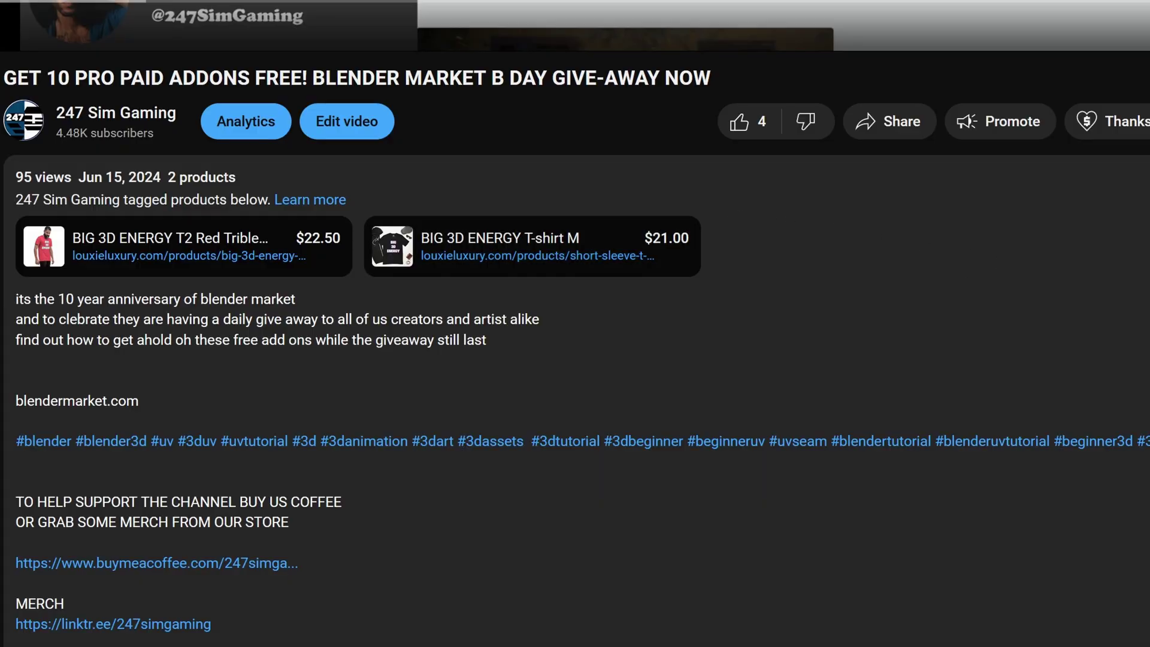
scroll(313, 336, down, 9)
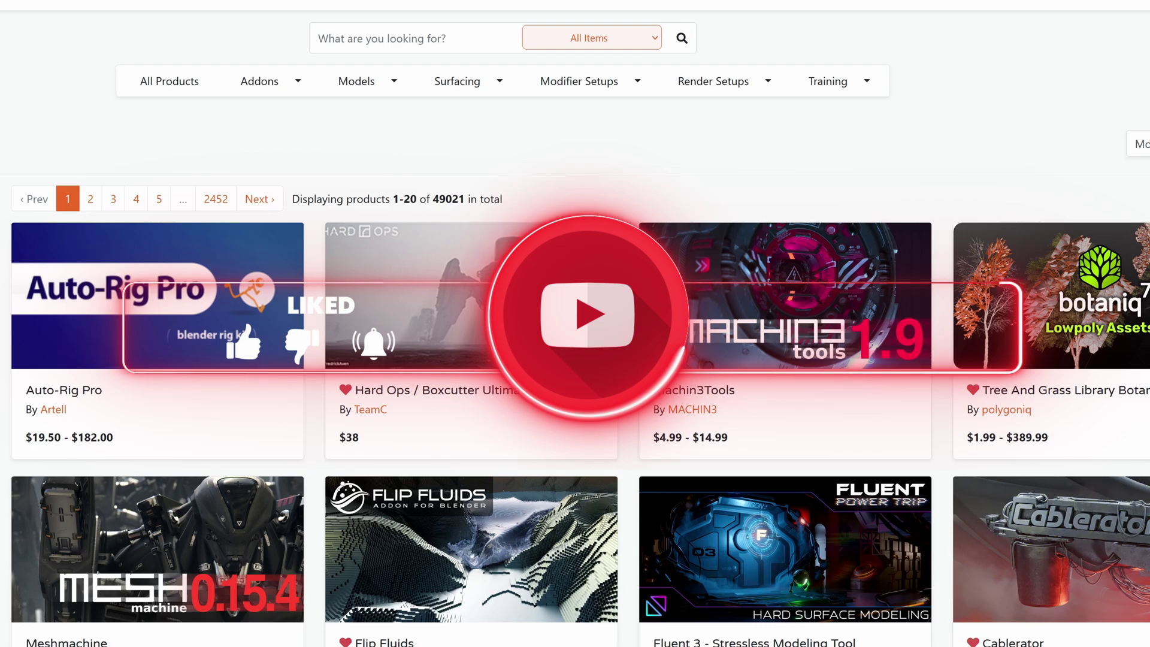
Step: Scroll to the bottom of the products grid and go to page 2
scroll(953, 128, down, 1)
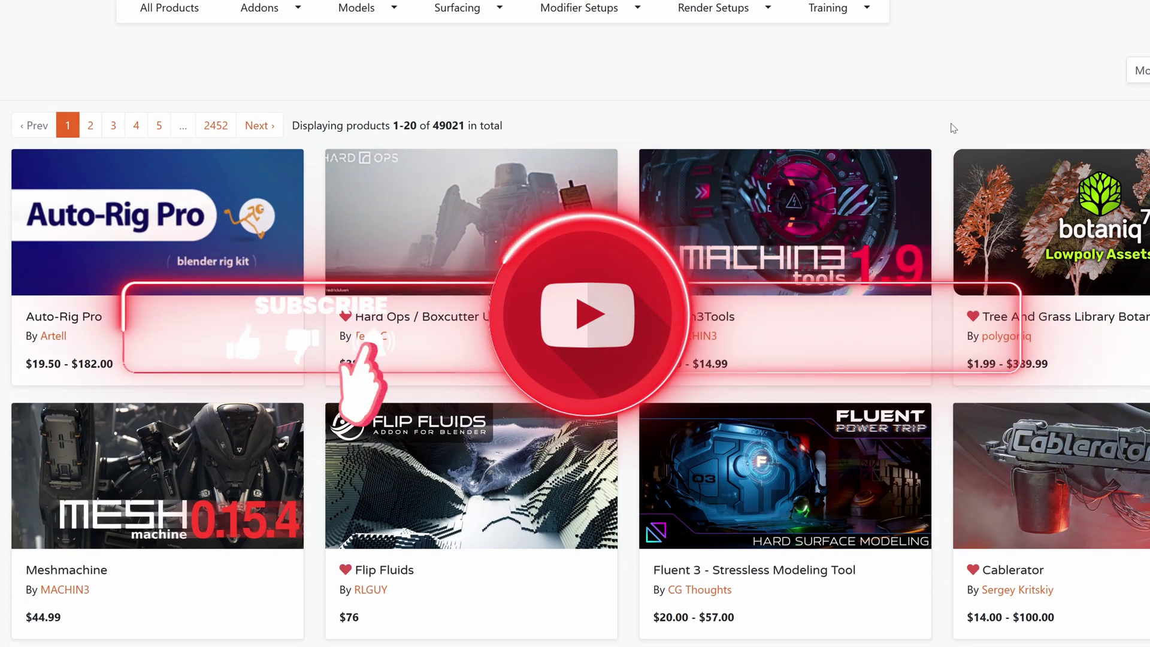
scroll(952, 127, down, 1)
scroll(953, 127, down, 1)
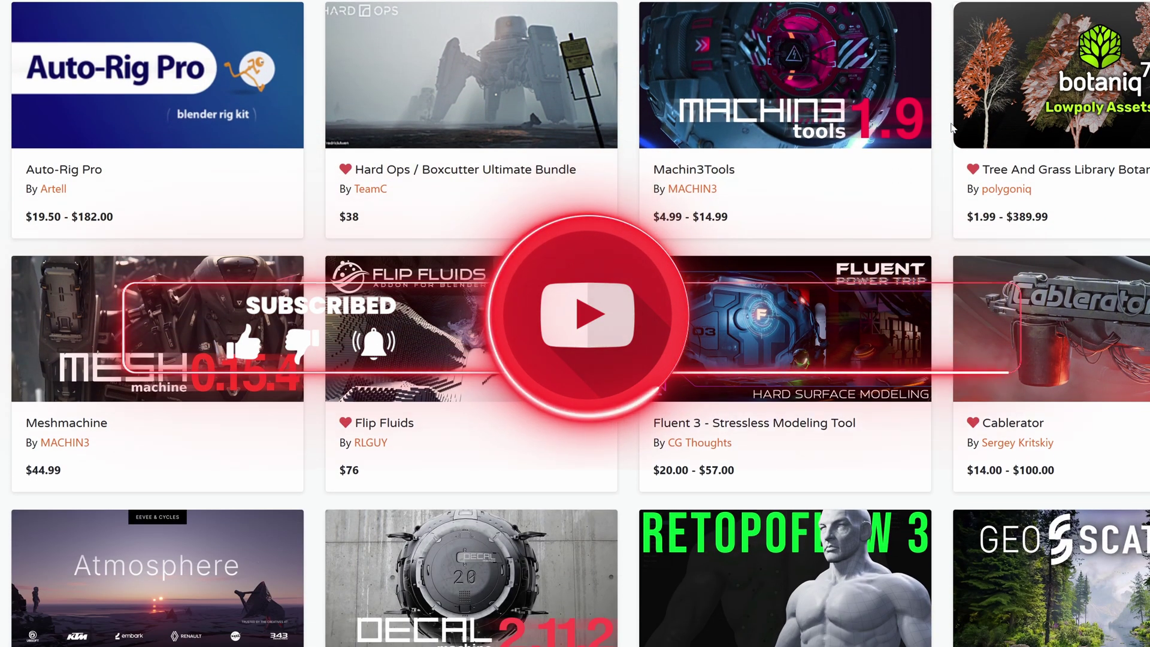
scroll(952, 128, down, 1)
scroll(952, 127, down, 4)
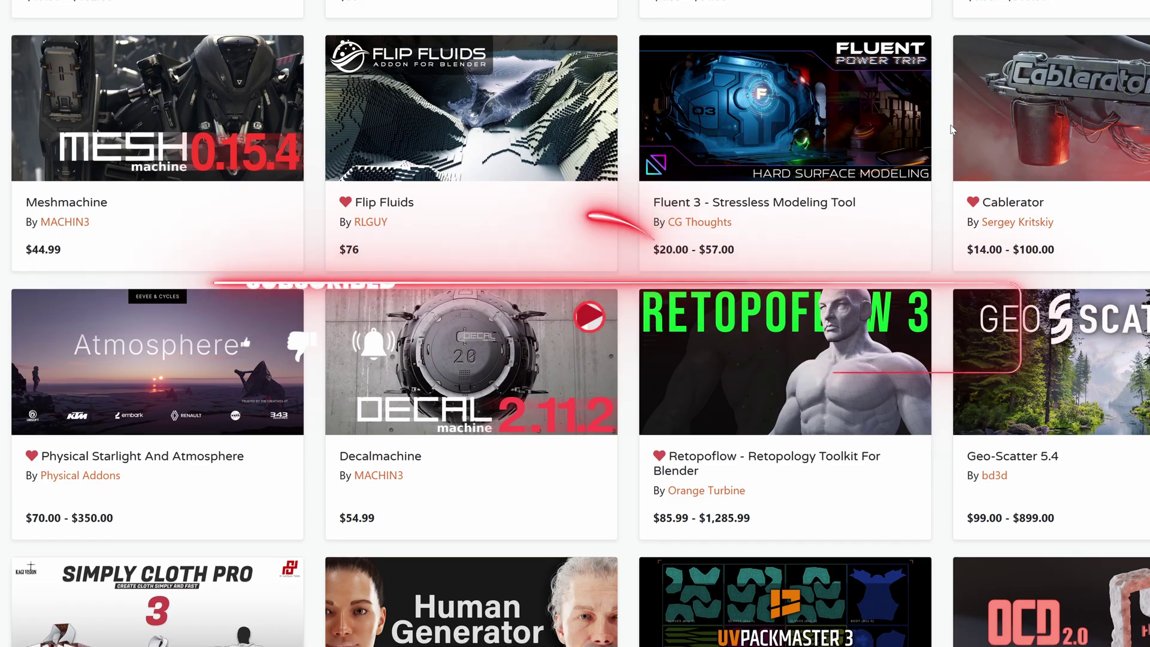
scroll(952, 130, down, 7)
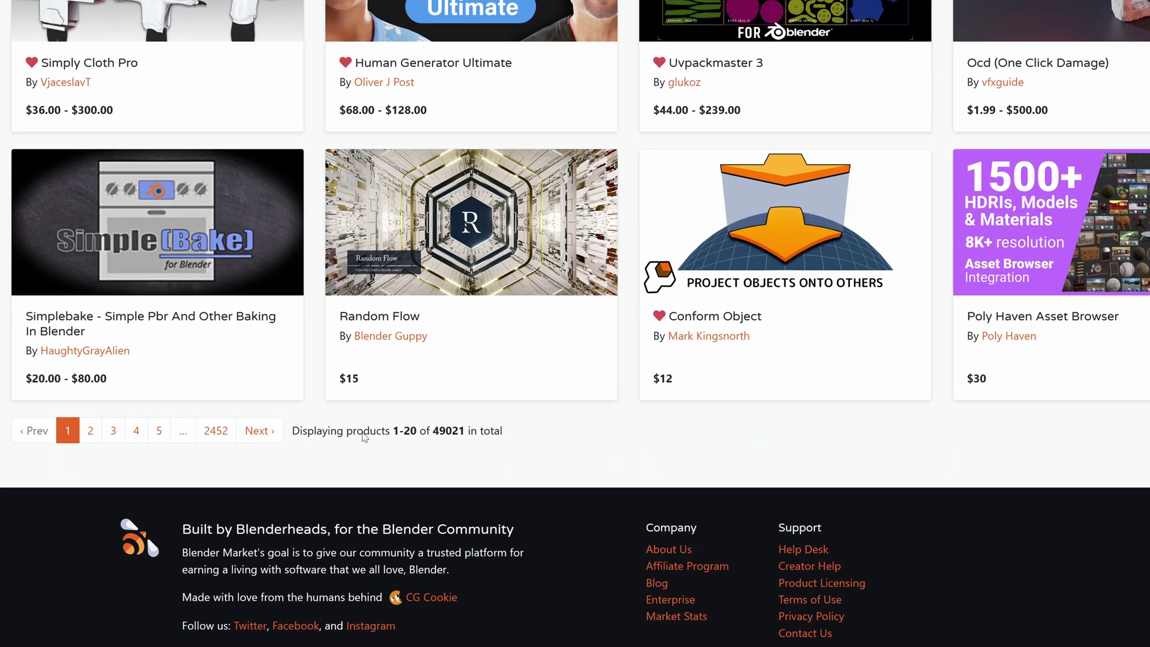
click(90, 431)
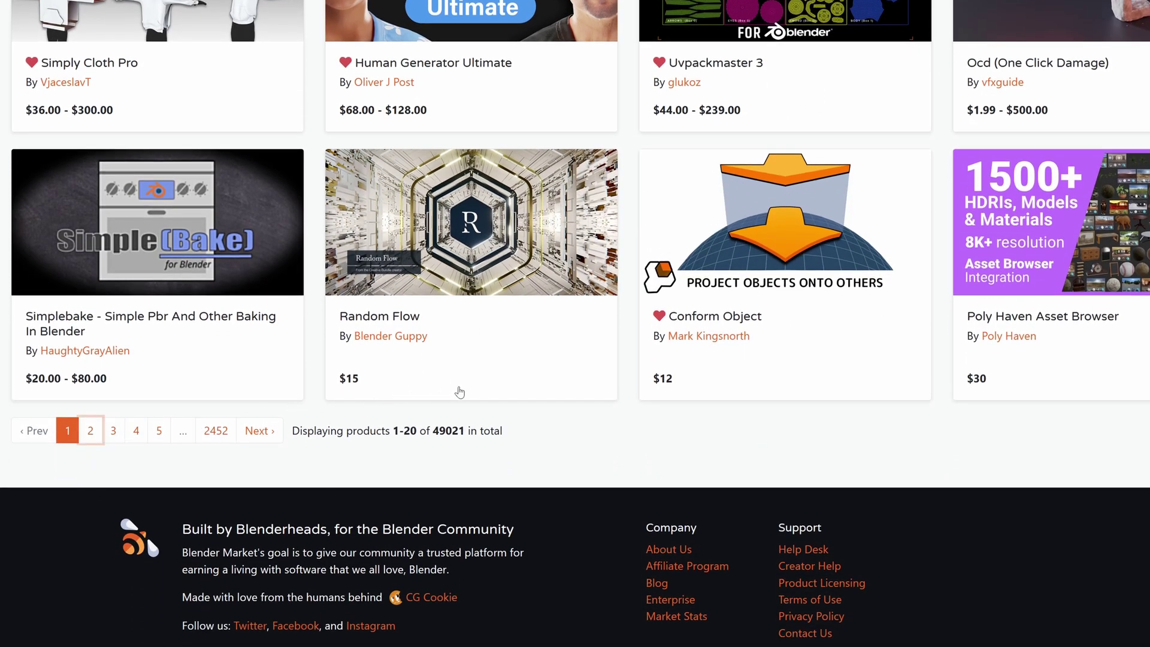